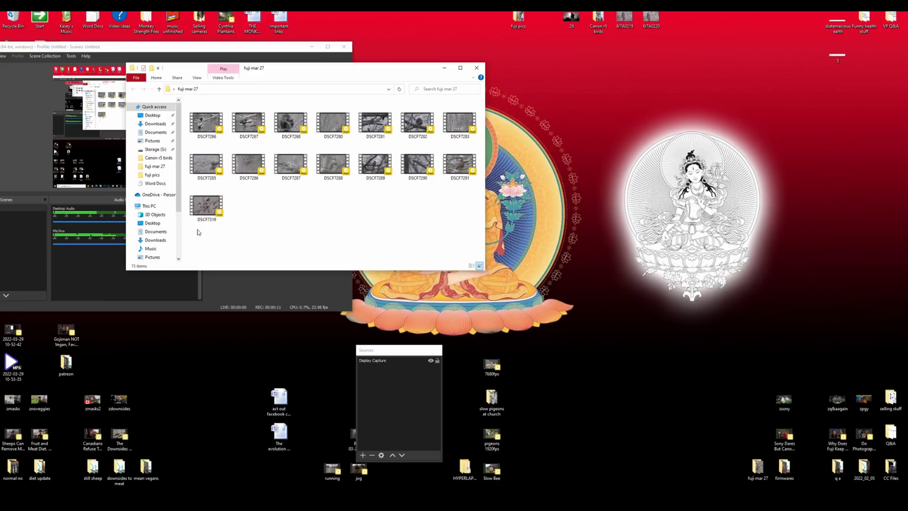
Select all 15 clips in the fuji mar 27 folder and drag them over to DaVinci Resolve
drag(198, 230, 380, 137)
drag(458, 120, 443, 121)
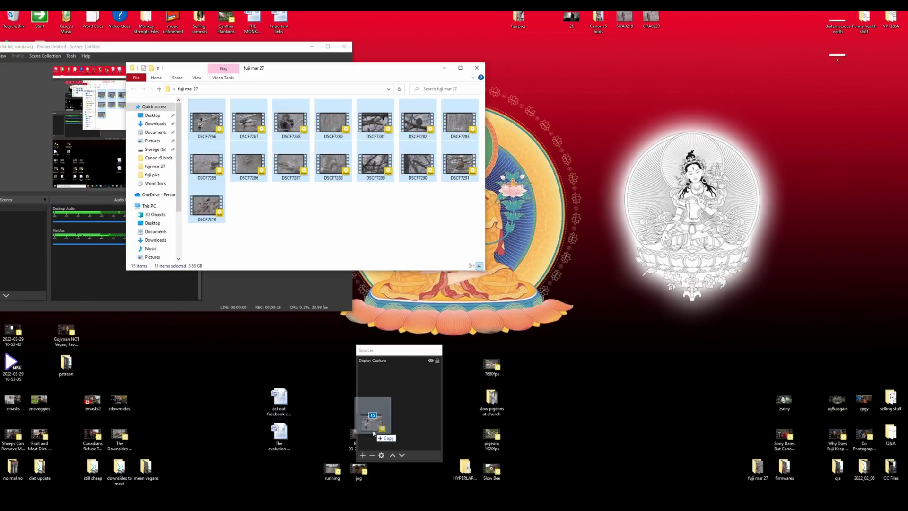
drag(370, 492, 369, 492)
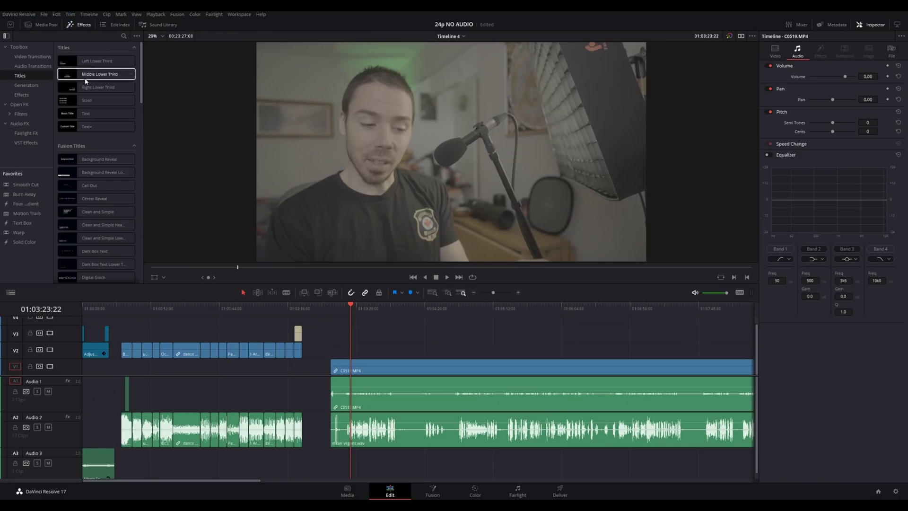
Show the Media Pool and import the fuji mar 27 DSCF clips from Explorer
click(47, 24)
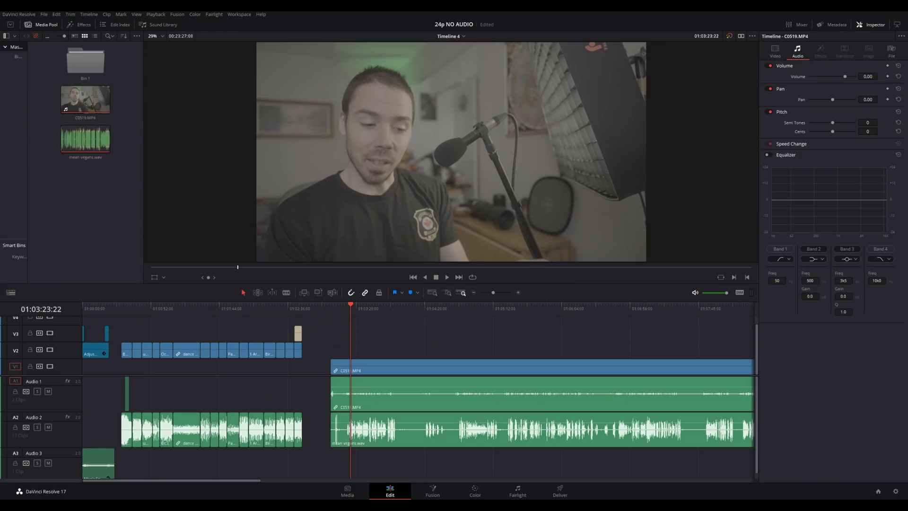
click(419, 484)
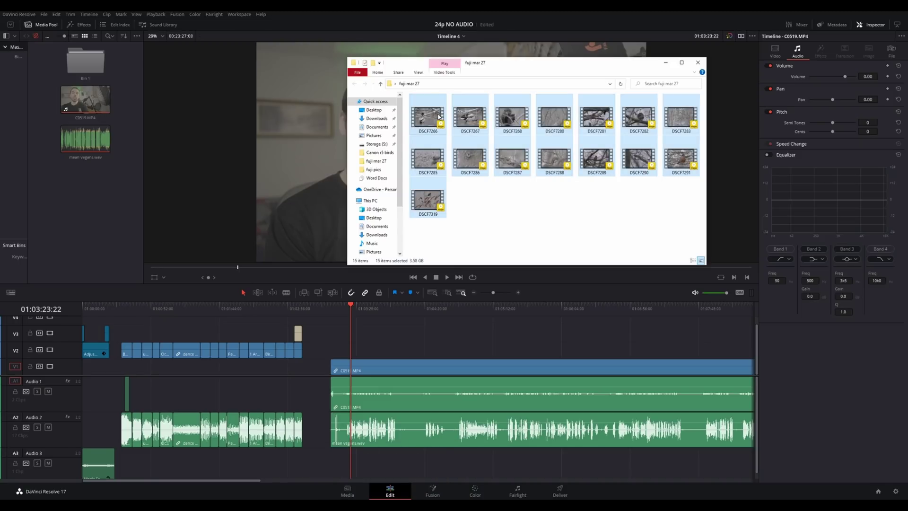
drag(87, 198, 88, 199)
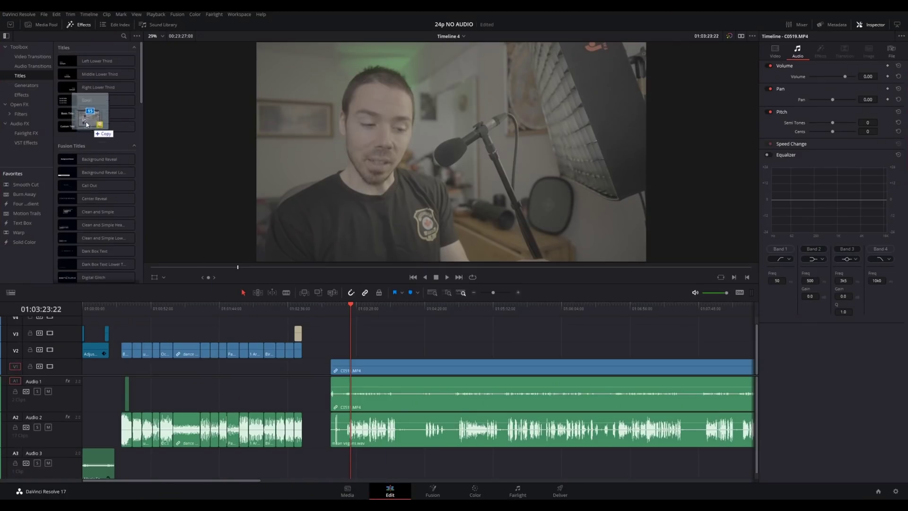
Place the DSCF clips on the timeline and preview the branches and squirrel shots
click(46, 25)
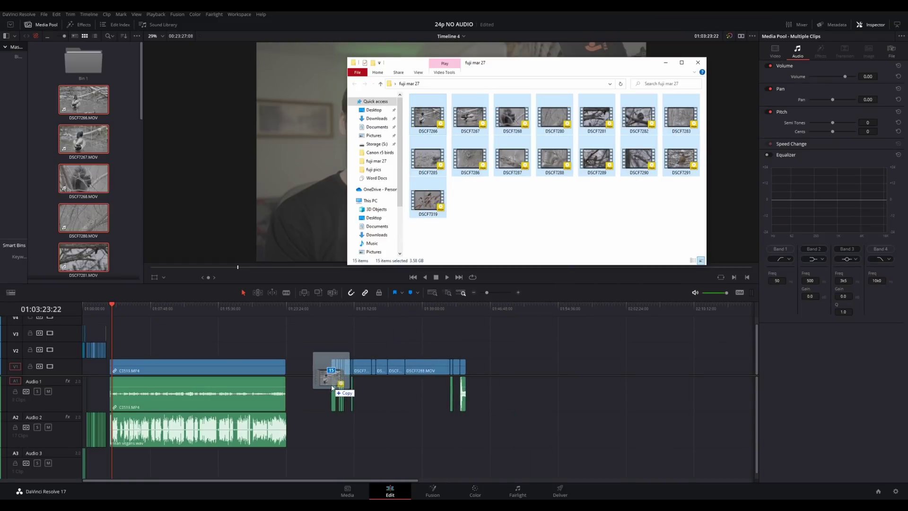
drag(332, 387, 333, 387)
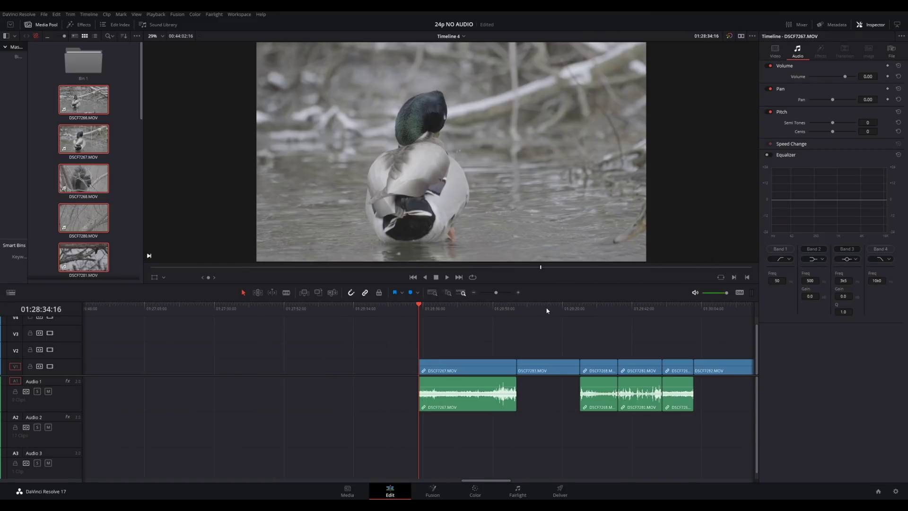
click(541, 309)
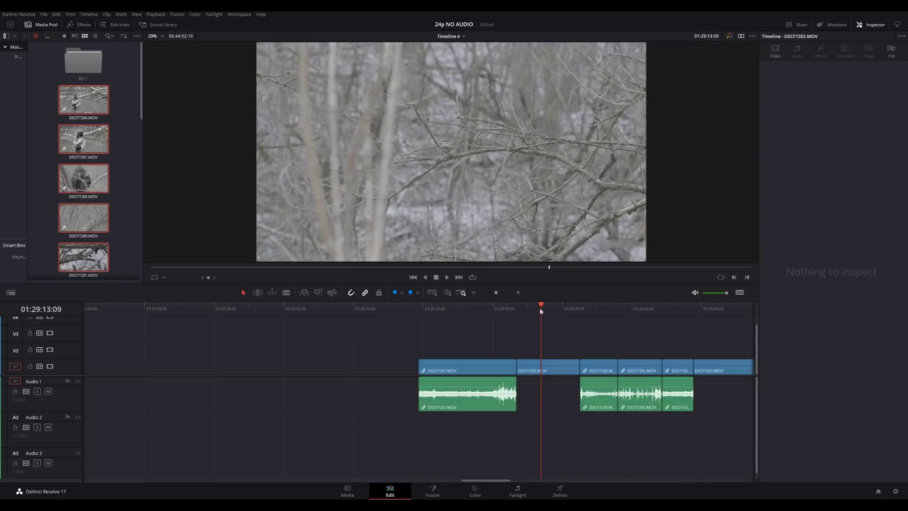
click(602, 309)
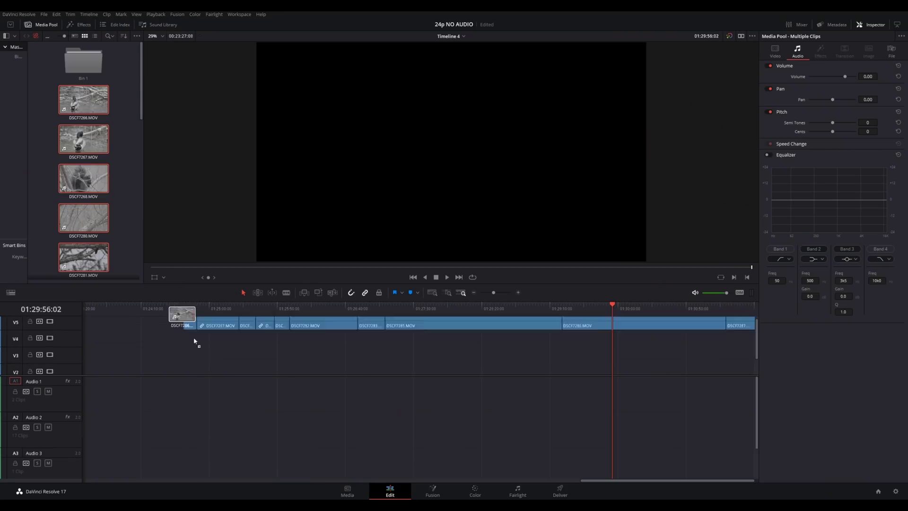
Move the DSCF clip group down onto V1 and jump to the start of DSCF7266
drag(194, 342, 217, 361)
click(217, 309)
scroll(462, 402, up, 5)
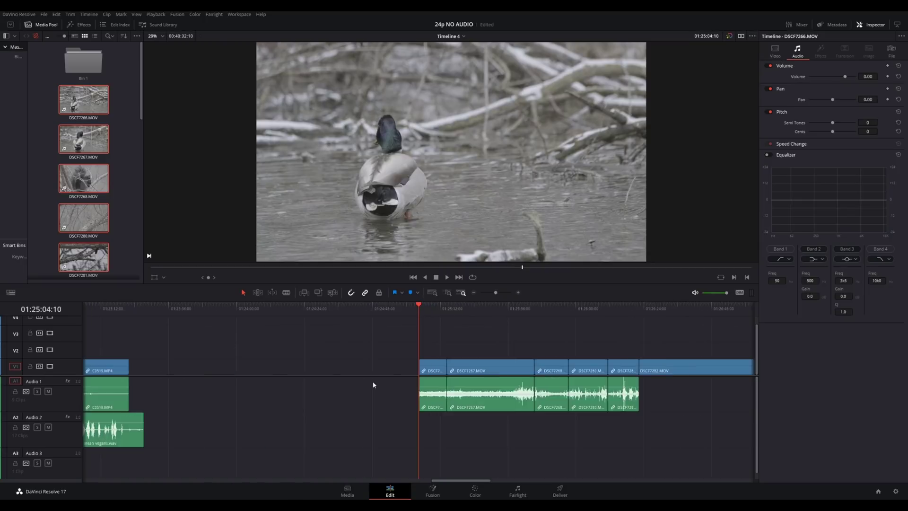
scroll(469, 354, right, 3)
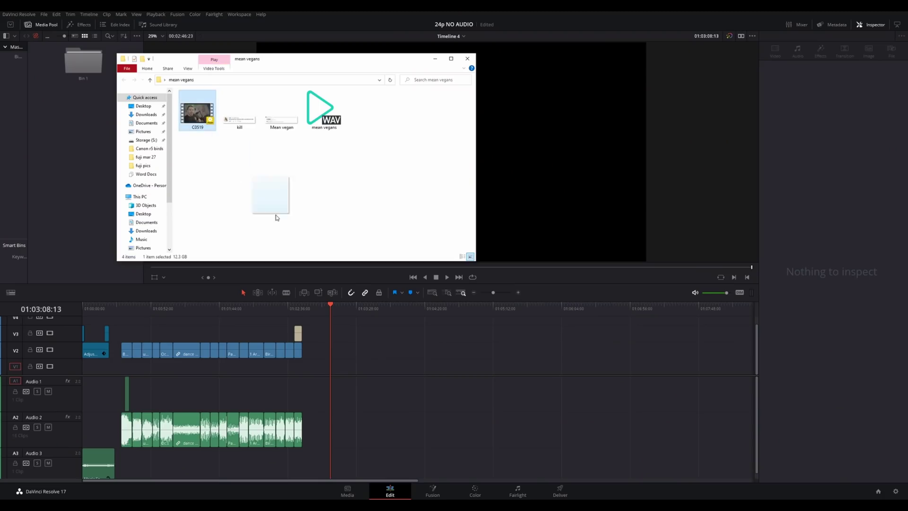
Drag C0519 from the mean vegans folder onto V1 and A1 at the playhead
drag(277, 217, 330, 381)
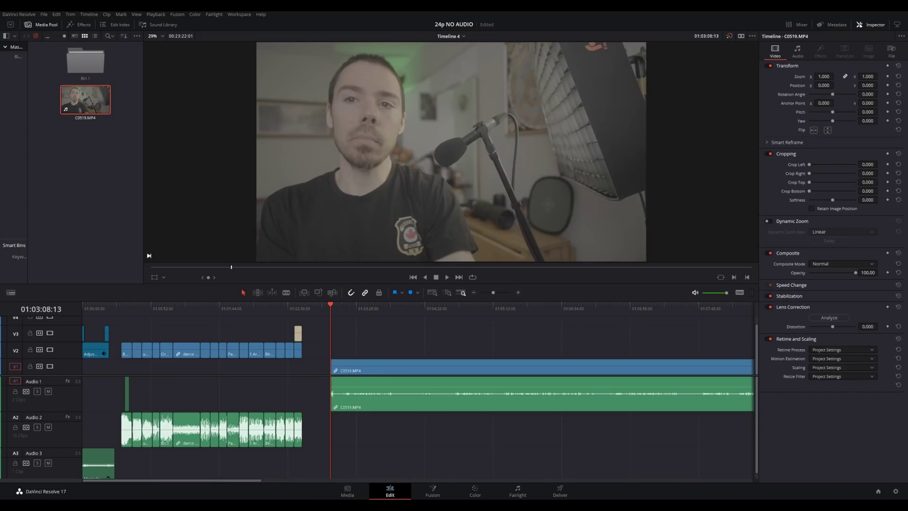
Switch back to the mean vegans folder and place mean vegans.wav on track A2
key(alt+Tab)
drag(335, 209, 351, 422)
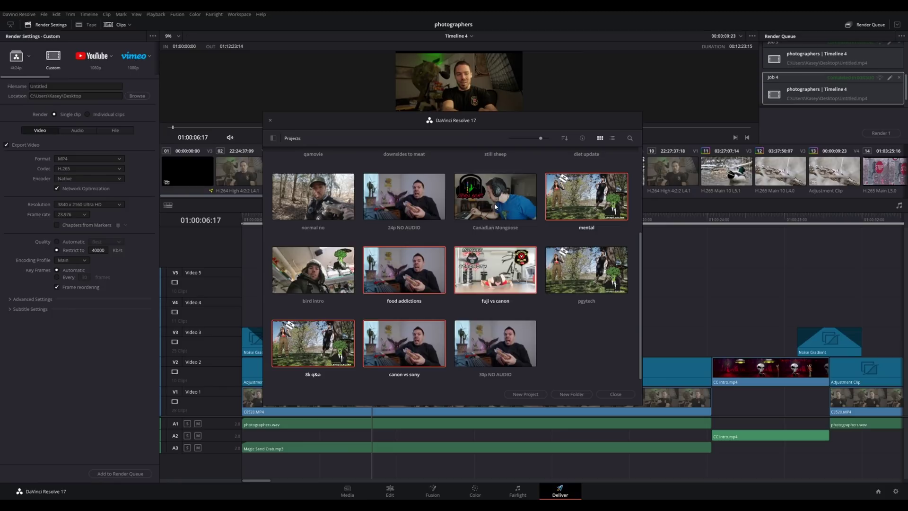
Set the clip's audio format to Stereo with Embedded Channel 1 feeding both channels
right_click(490, 263)
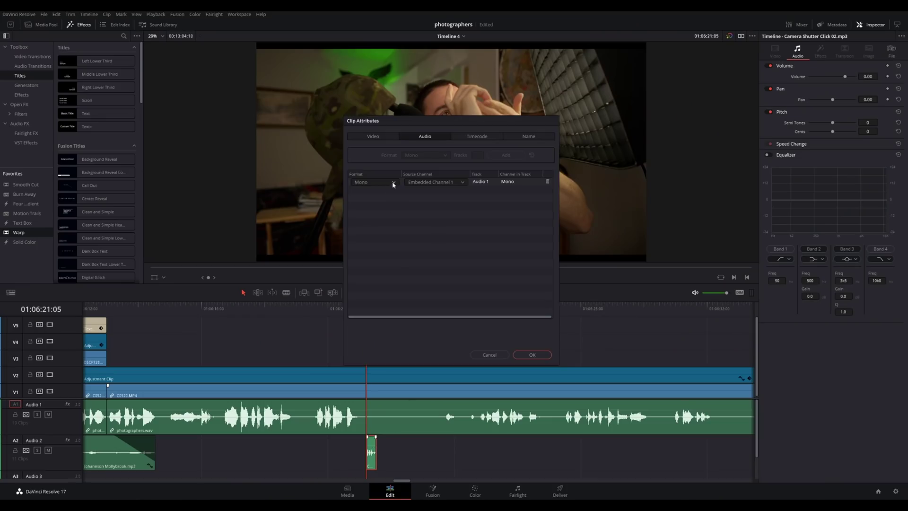
click(393, 183)
click(366, 200)
click(446, 189)
click(440, 207)
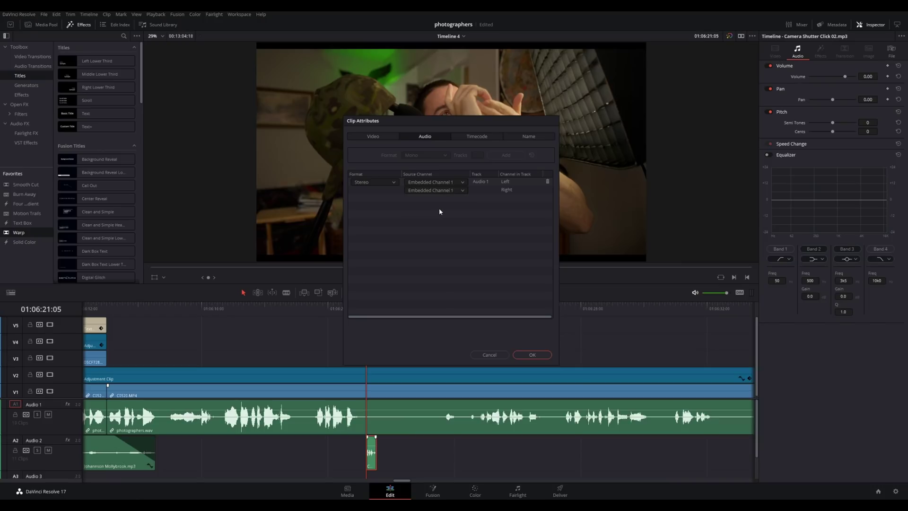
click(531, 355)
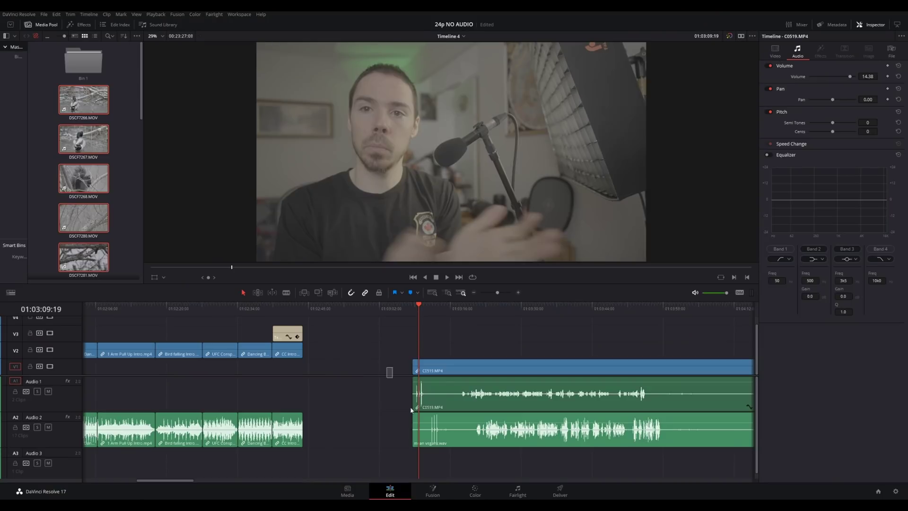
Auto Align C0519.MP4 and mean vegans.wav based on waveform, then zoom in to check sync
click(453, 429)
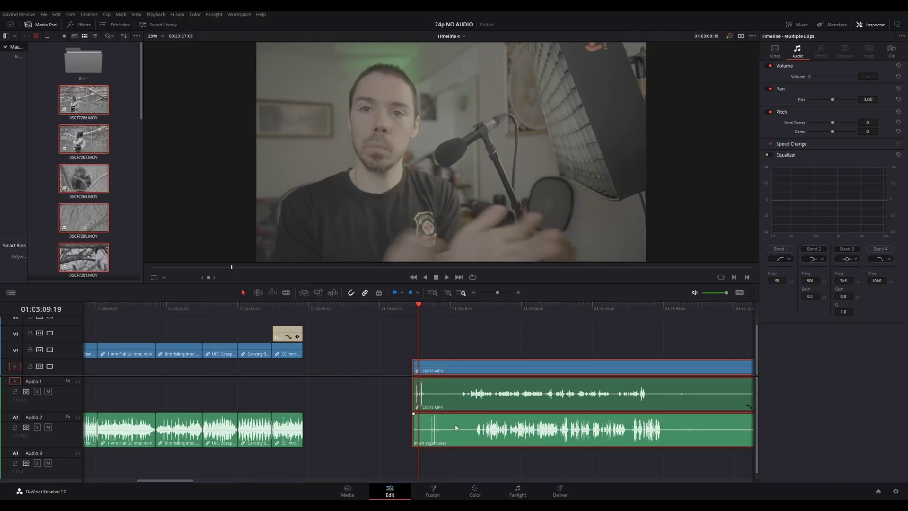
right_click(454, 421)
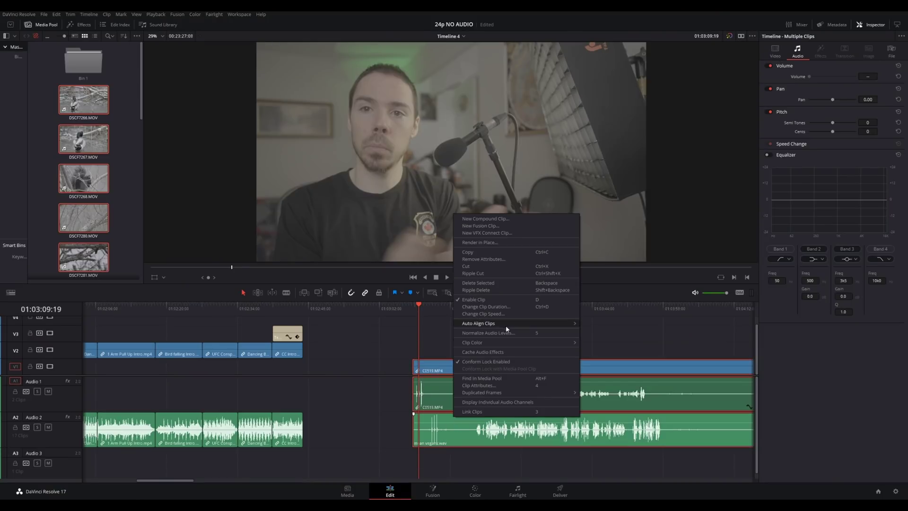
click(602, 331)
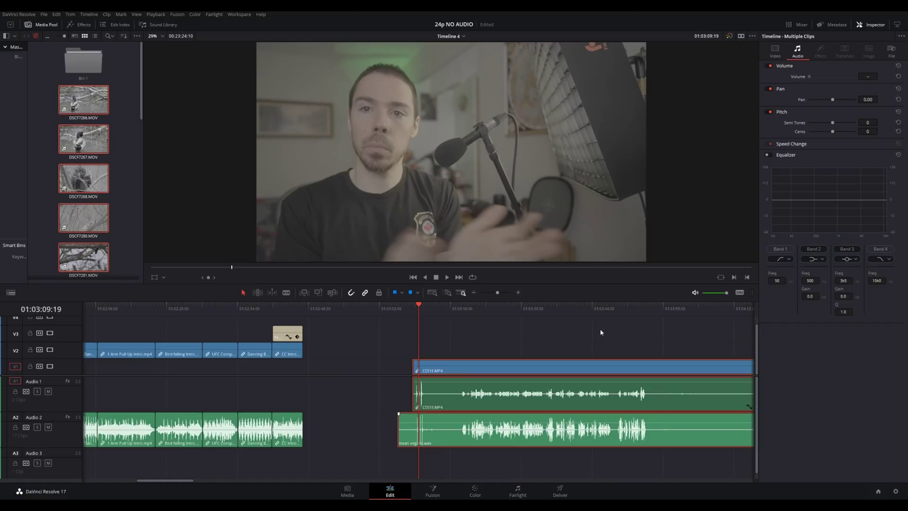
drag(497, 293, 568, 301)
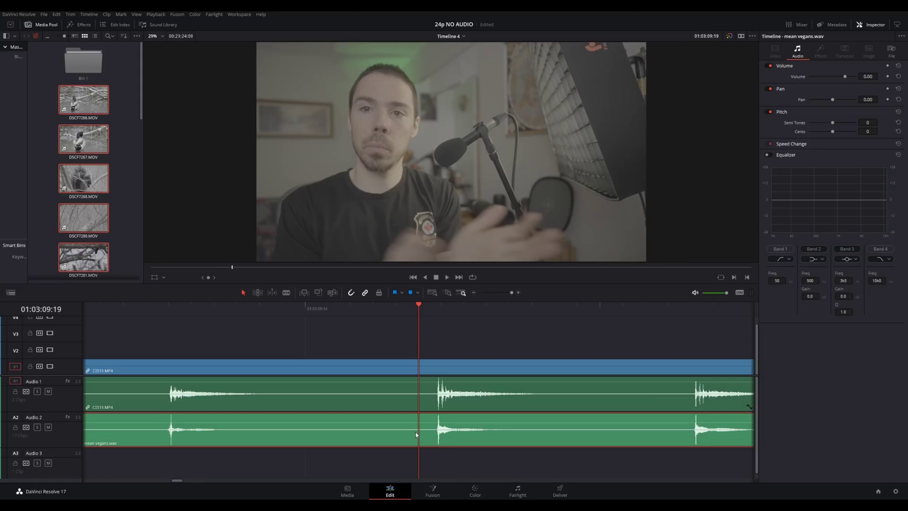
Zoom the timeline back out to see more clips
click(497, 293)
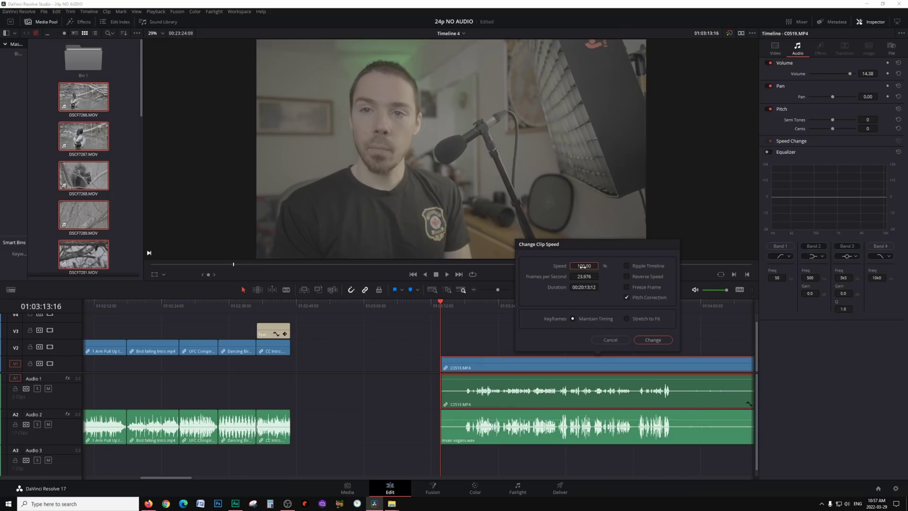
Apply the 50% speed change to C0519.MP4
click(652, 340)
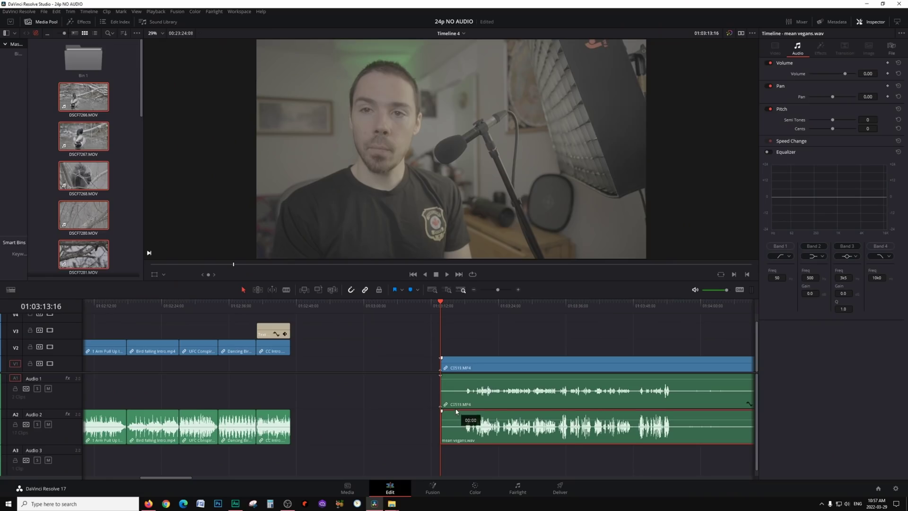
Move mean vegans.wav from A2 onto A1 over the camera audio, then select C0519.MP4
drag(457, 412, 457, 410)
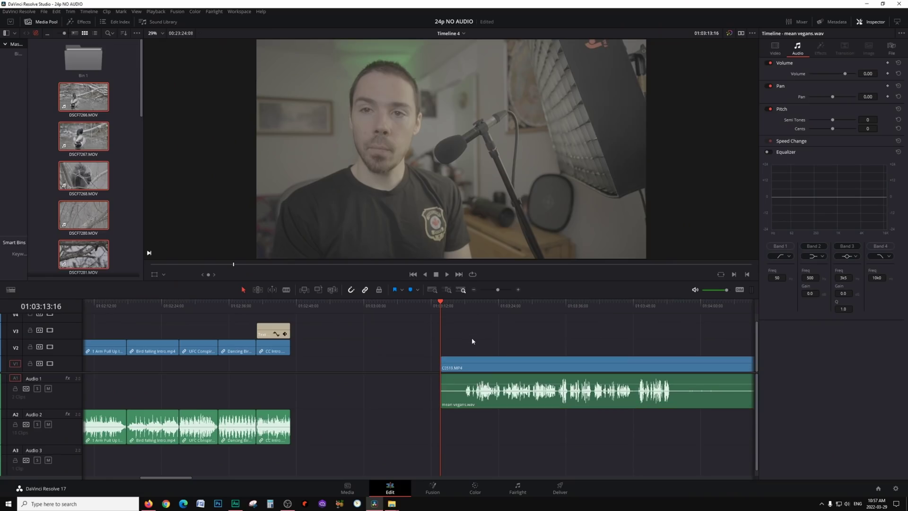
click(477, 367)
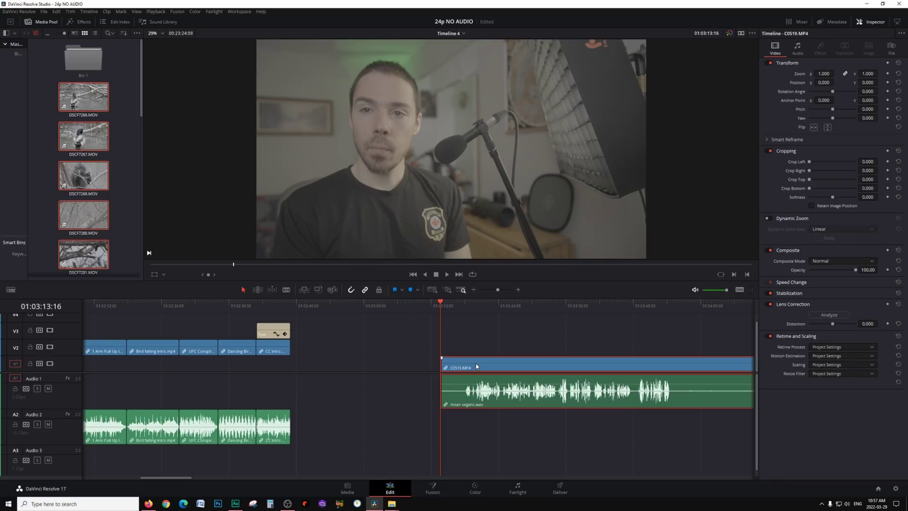
Change the speed of C0519.MP4 and mean vegans.wav to 50%, doubling each clip's length
key(shift+z)
right_click(278, 362)
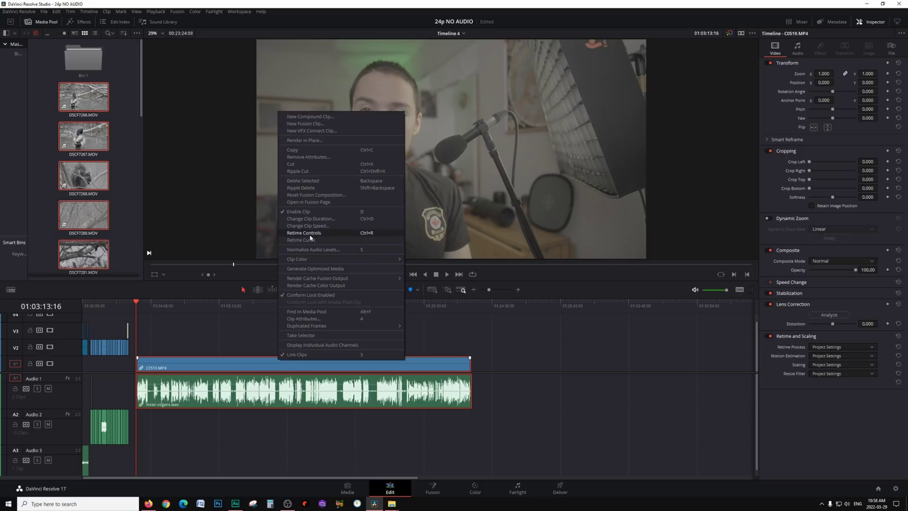
click(324, 226)
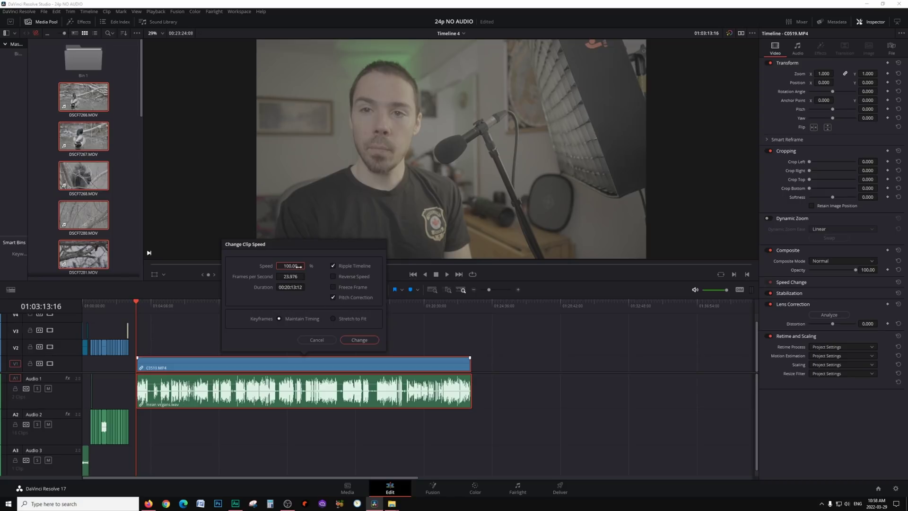
click(361, 340)
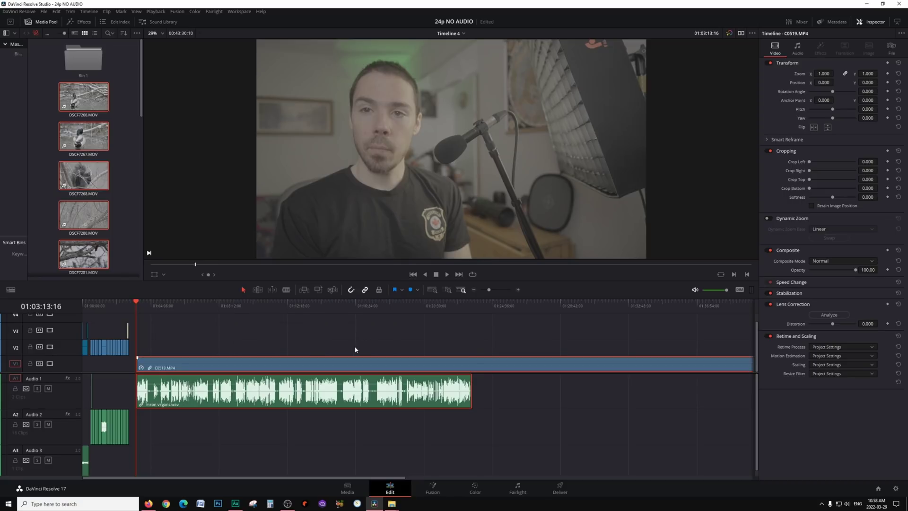
click(323, 381)
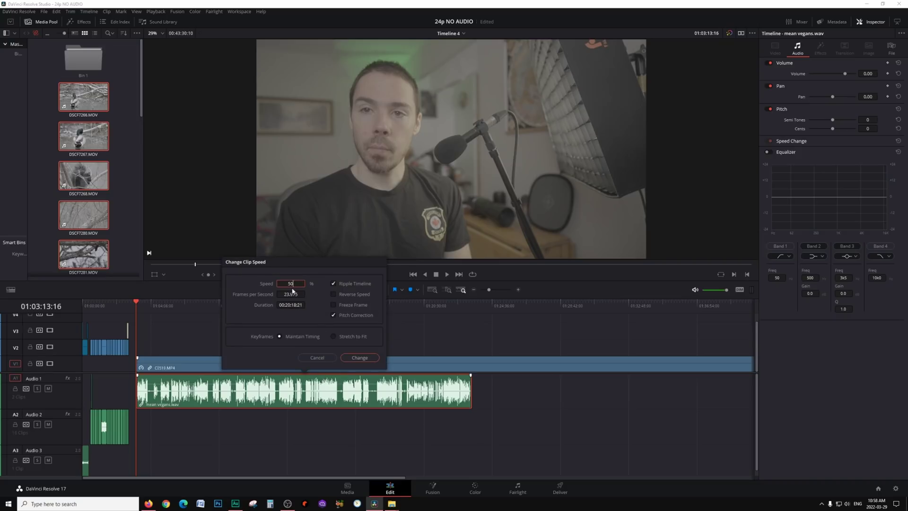
key(Return)
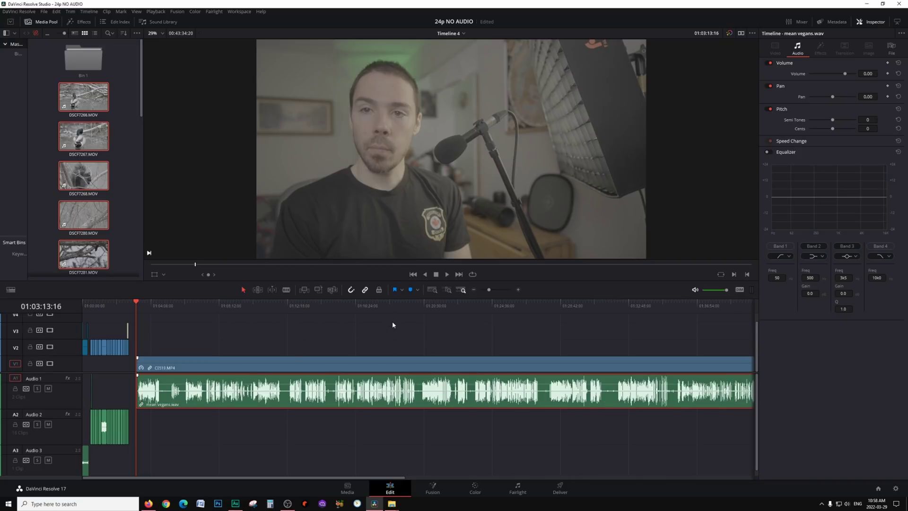